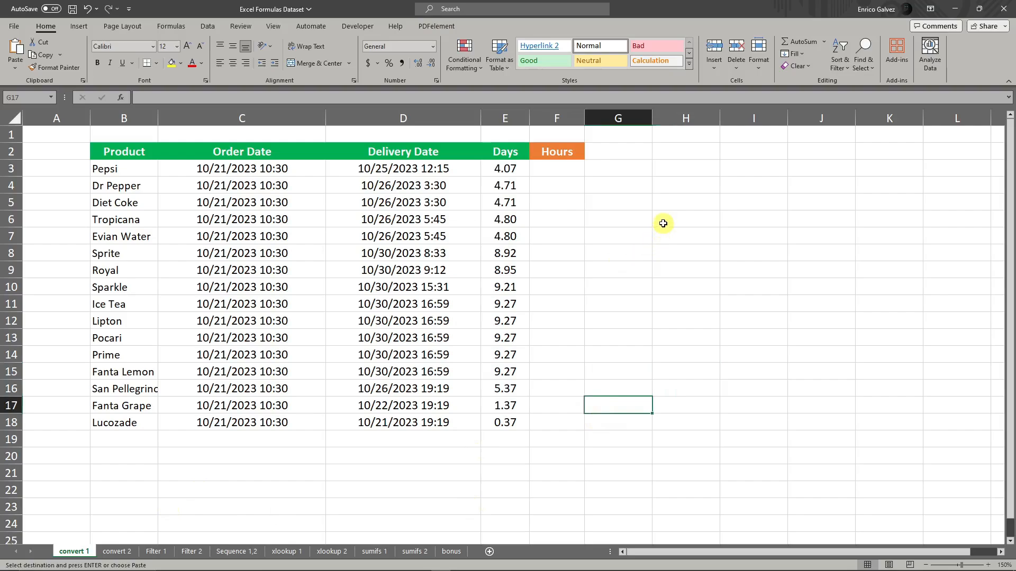
{"action": "scroll", "coordinate": [664, 222], "scroll_direction": "down", "scroll_amount": 1}
{"action": "scroll", "coordinate": [664, 222], "scroll_direction": "up", "scroll_amount": 1}
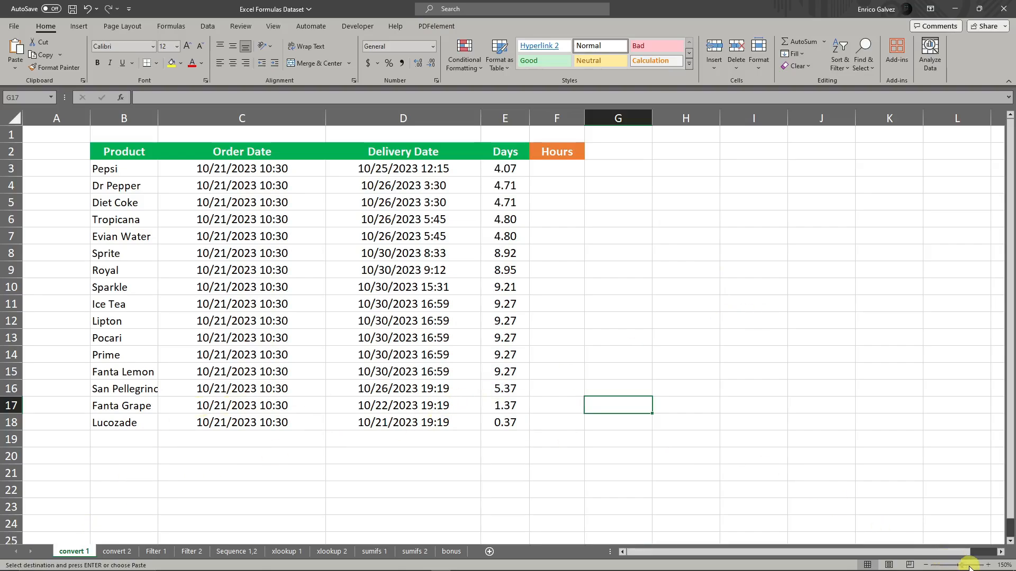
{"action": "left_click_drag", "start_coordinate": [962, 566], "coordinate": [965, 566]}
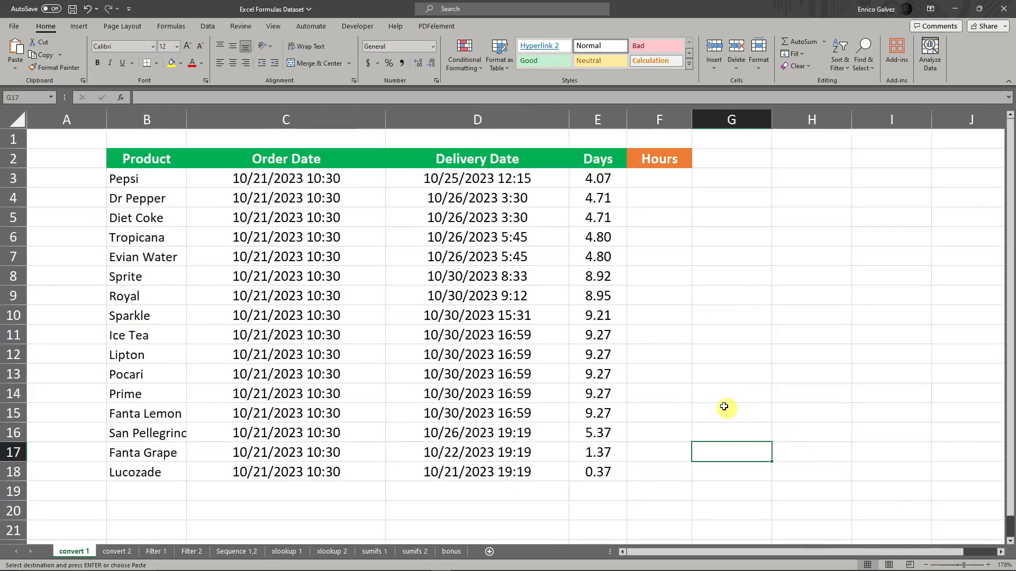
{"action": "left_click_drag", "start_coordinate": [119, 179], "coordinate": [573, 472]}
{"action": "left_click", "coordinate": [822, 426]}
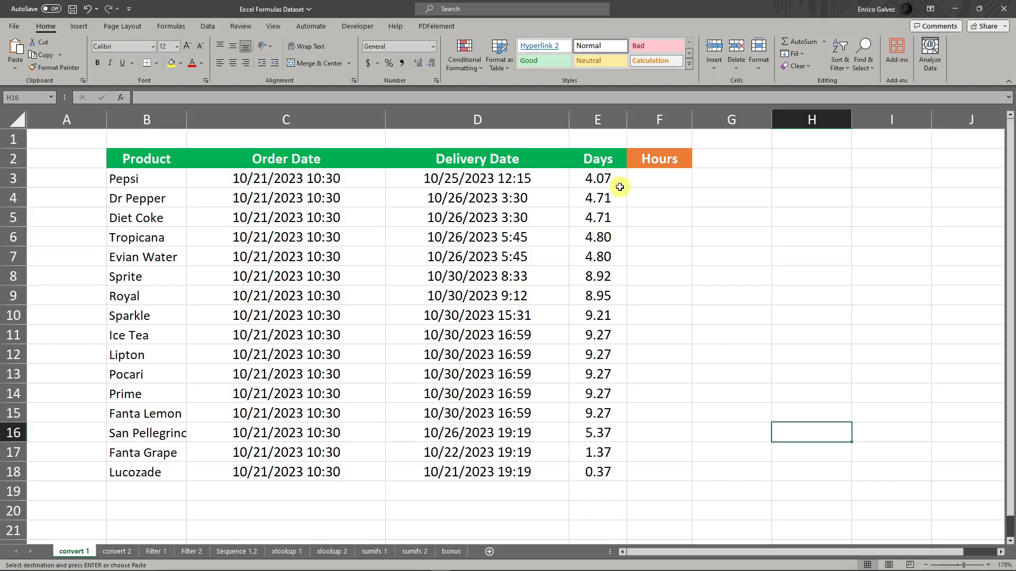
Enter =CONVERT(E3,"day","hr") in F3 to convert the first product's days into hours.
{"action": "left_click", "coordinate": [668, 181]}
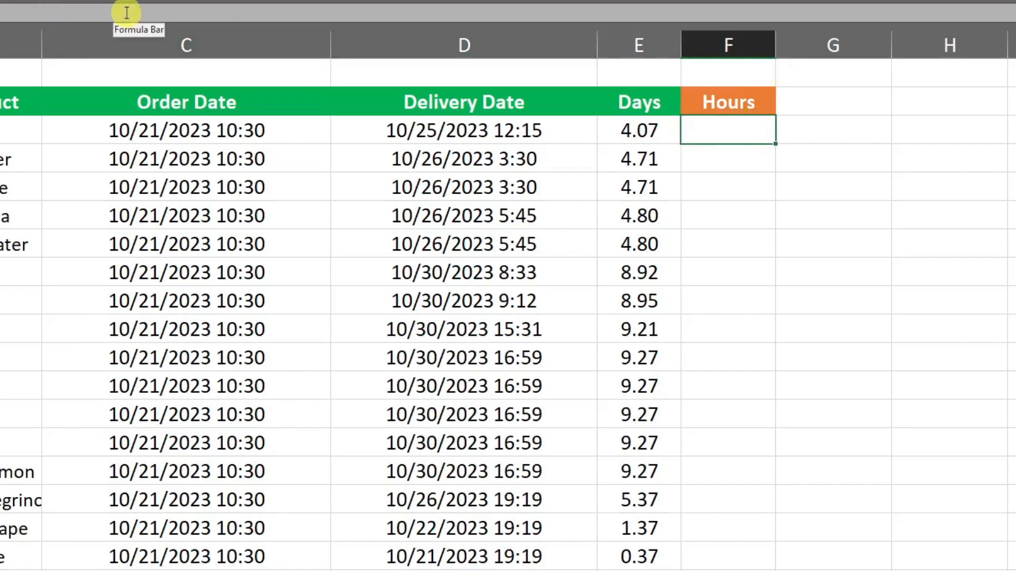
{"action": "type", "text": "="}
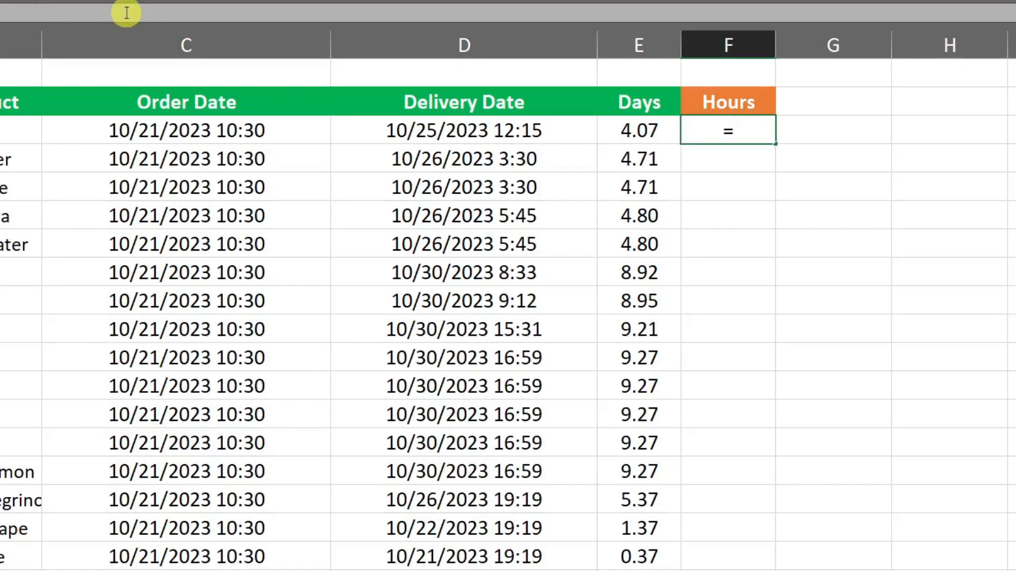
{"action": "type", "text": "convert("}
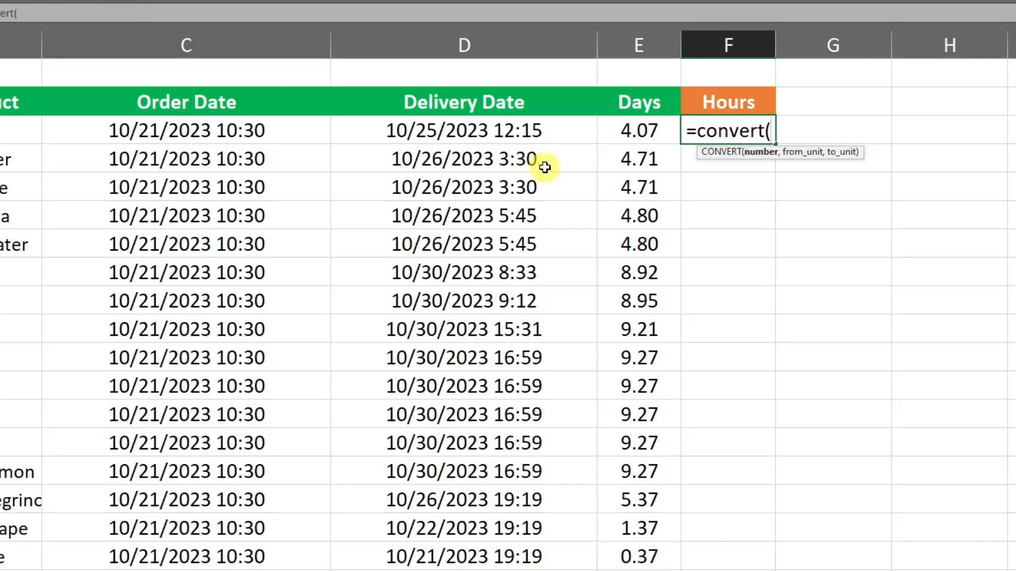
{"action": "left_click", "coordinate": [634, 130]}
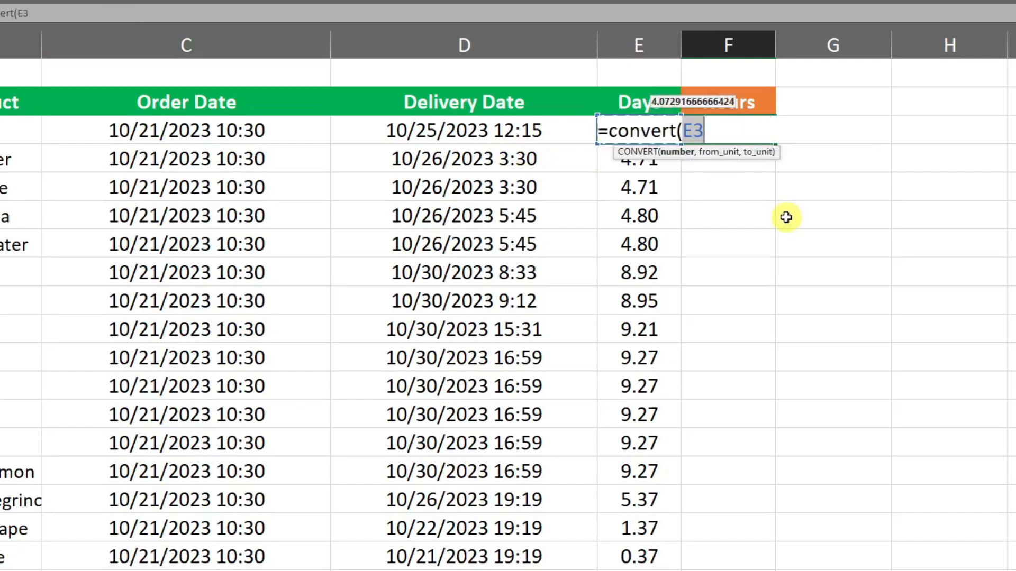
{"action": "type", "text": ", \""}
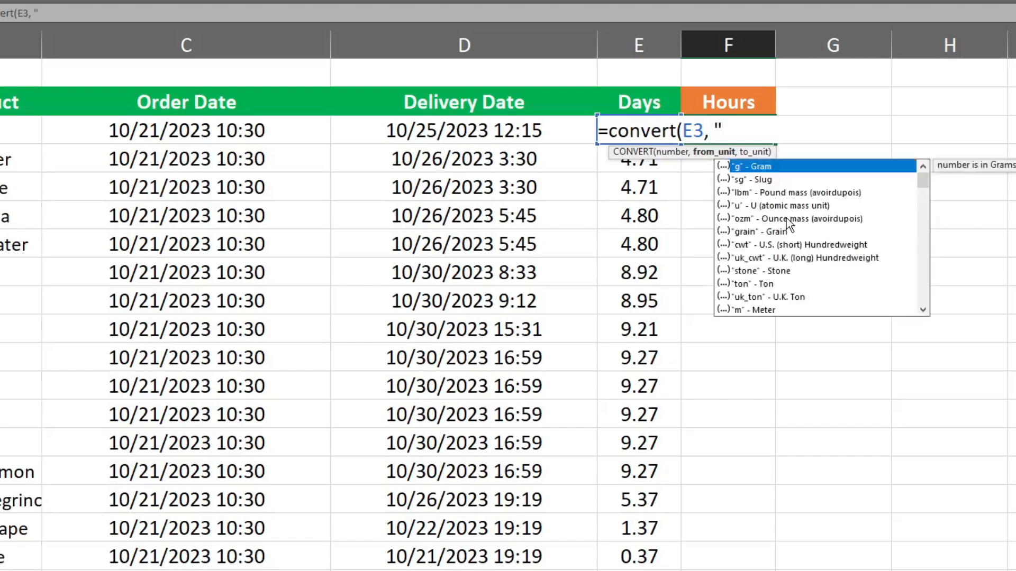
{"action": "type", "text": "day\",\"hr\")"}
{"action": "key", "text": "Return"}
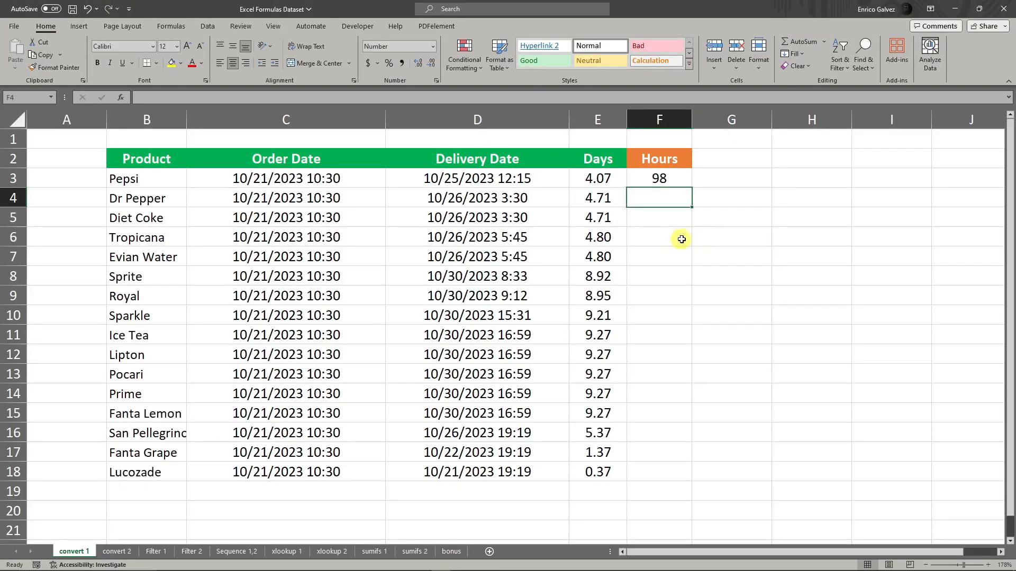
Fill the F3 conversion formula down the Hours column to the last product in row 18.
{"action": "left_click", "coordinate": [686, 179]}
{"action": "double_click", "coordinate": [693, 188]}
{"action": "left_click", "coordinate": [812, 354]}
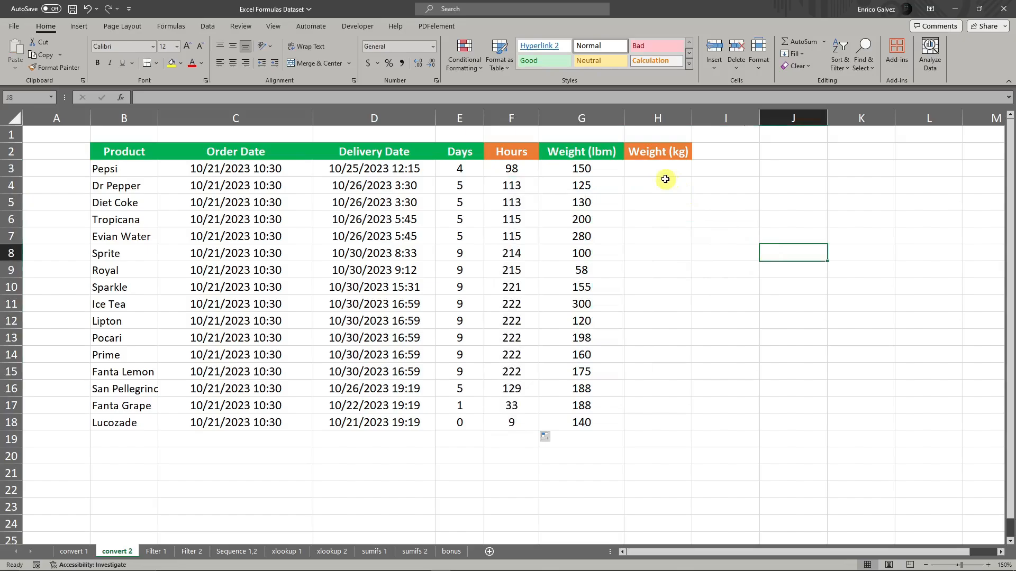
On the convert 2 sheet, enter =CONVERT(G3,"lbm","kg") in H3 to convert the first product's weight to kilograms.
{"action": "left_click", "coordinate": [659, 172]}
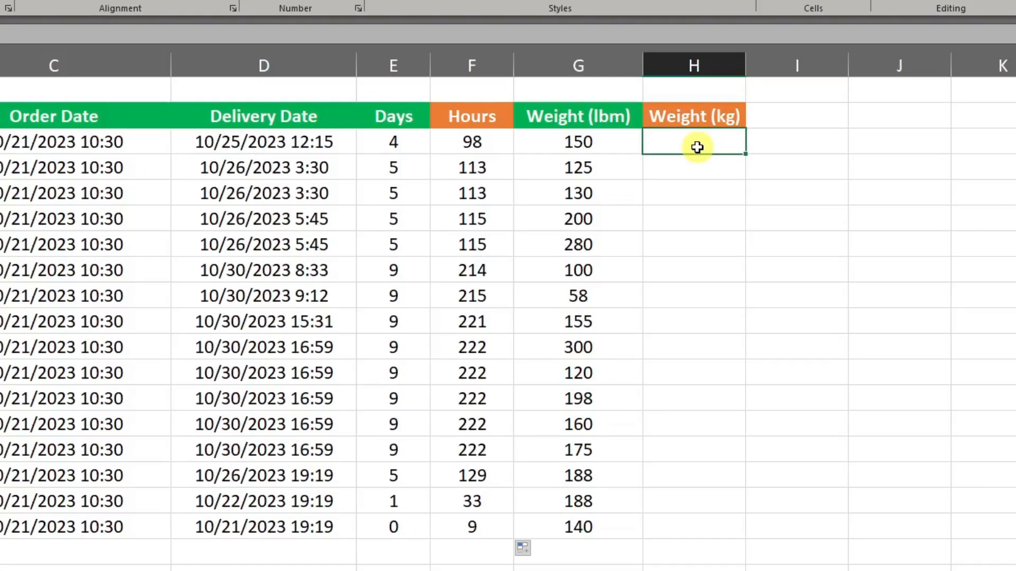
{"action": "type", "text": "=convert(G3,\""}
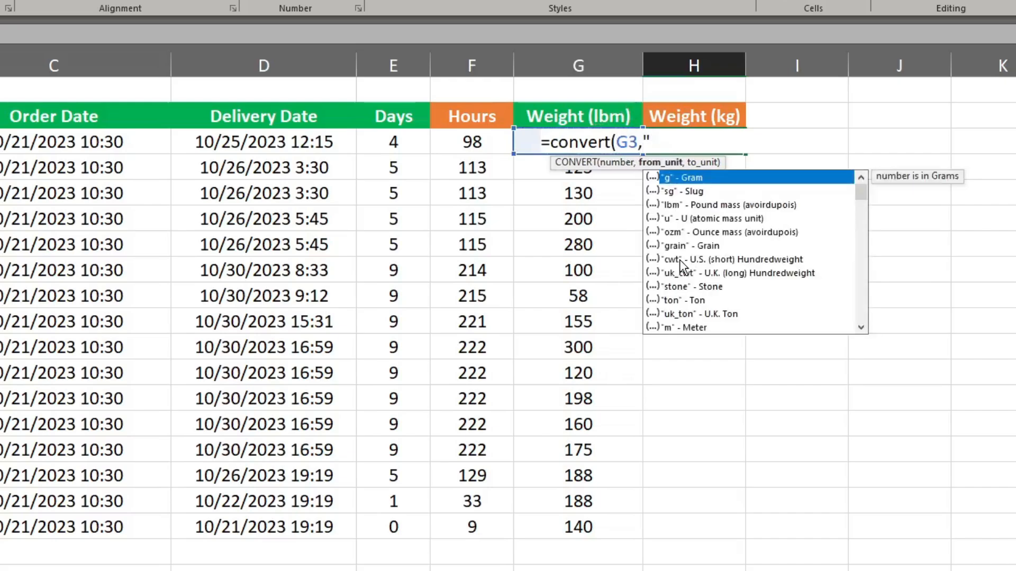
{"action": "type", "text": "lbm\","}
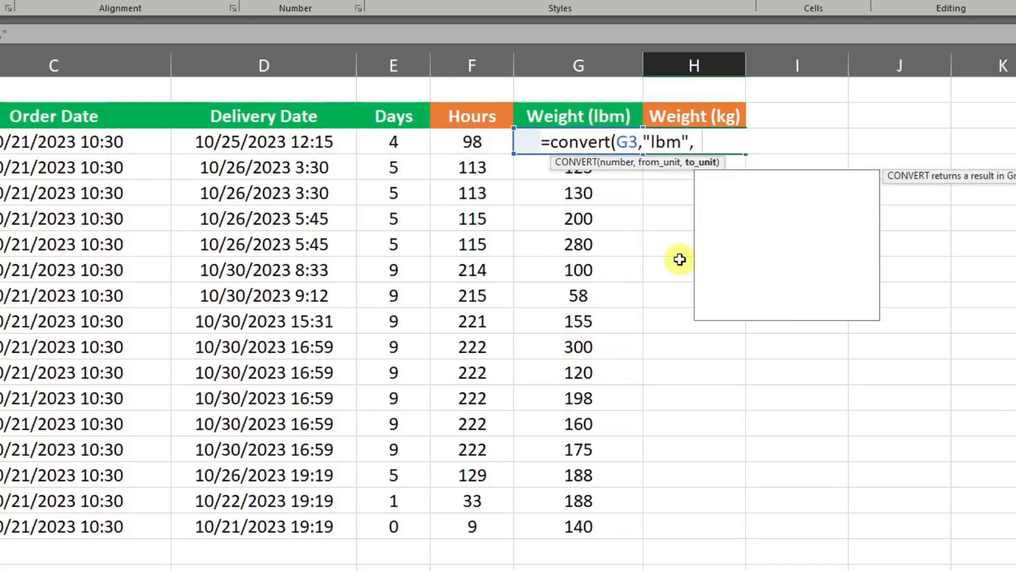
{"action": "type", "text": "\"kg"}
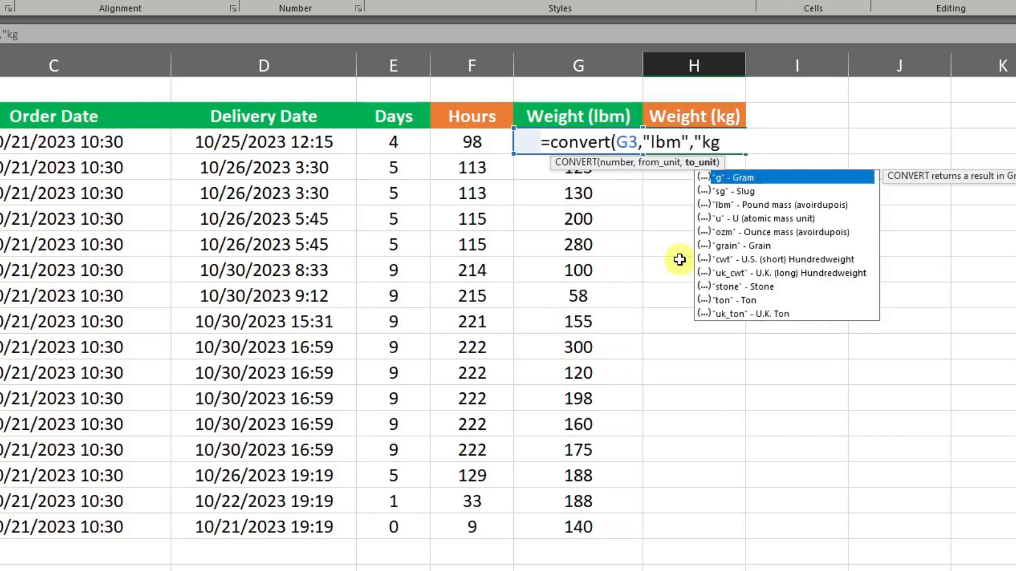
{"action": "type", "text": "\")"}
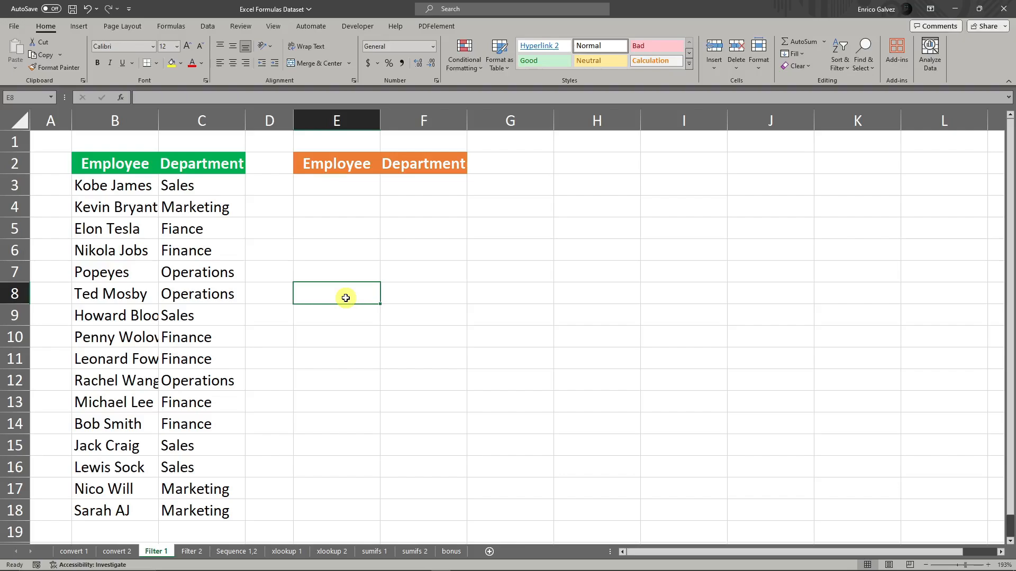
On the Filter 1 sheet, enter =FILTER(B3:C18,C3:C18="Finance") in E3 to list only the Finance employees.
{"action": "left_click", "coordinate": [332, 184]}
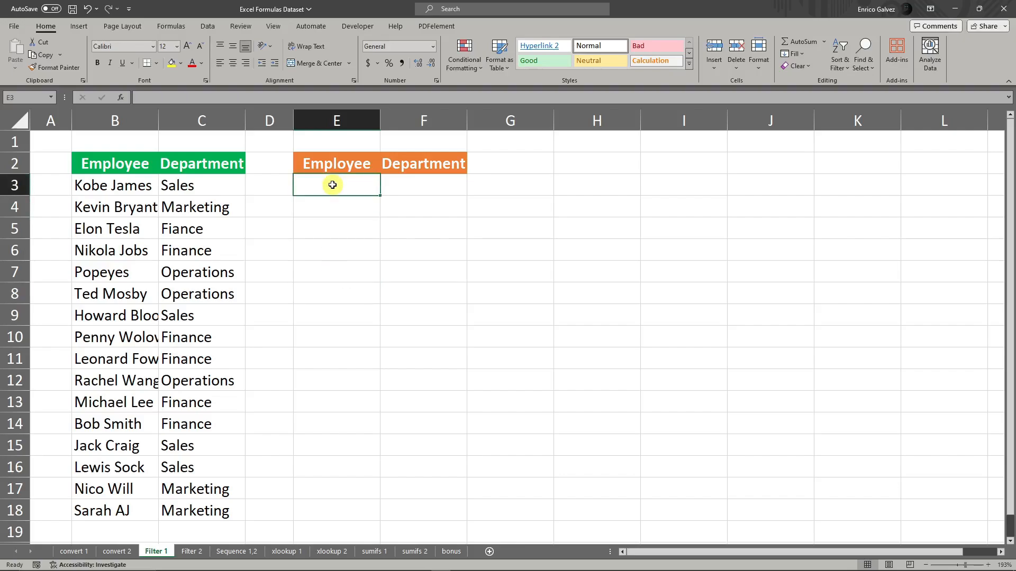
{"action": "type", "text": "=Filter("}
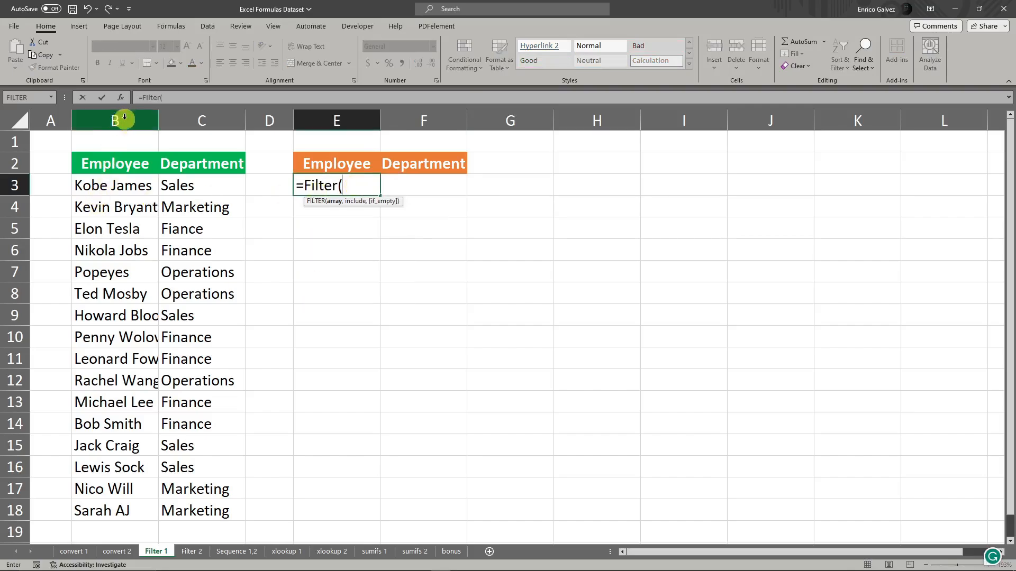
{"action": "left_click_drag", "start_coordinate": [132, 184], "coordinate": [200, 511]}
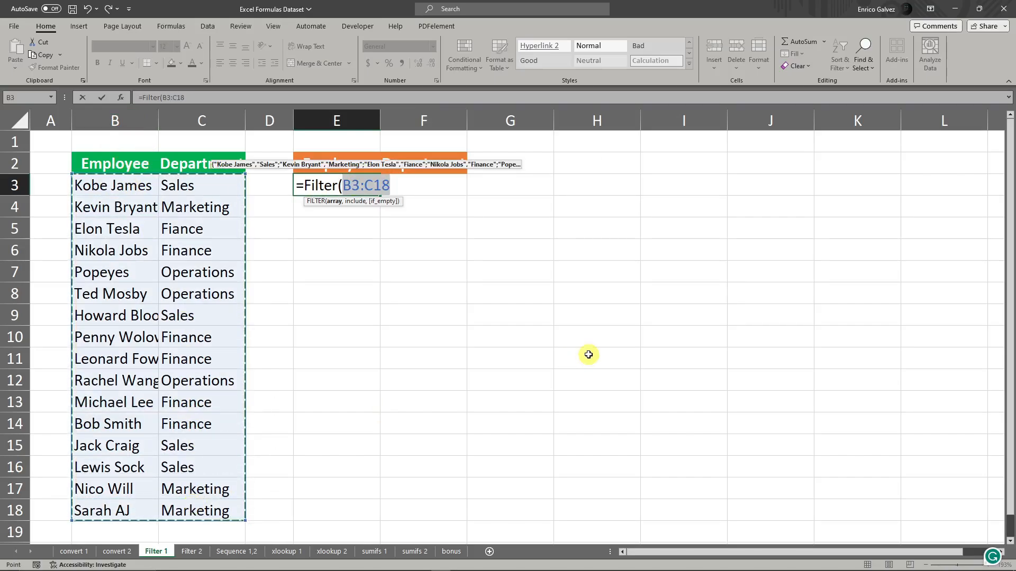
{"action": "type", "text": ","}
{"action": "left_click_drag", "start_coordinate": [201, 185], "coordinate": [202, 511]}
{"action": "type", "text": "="}
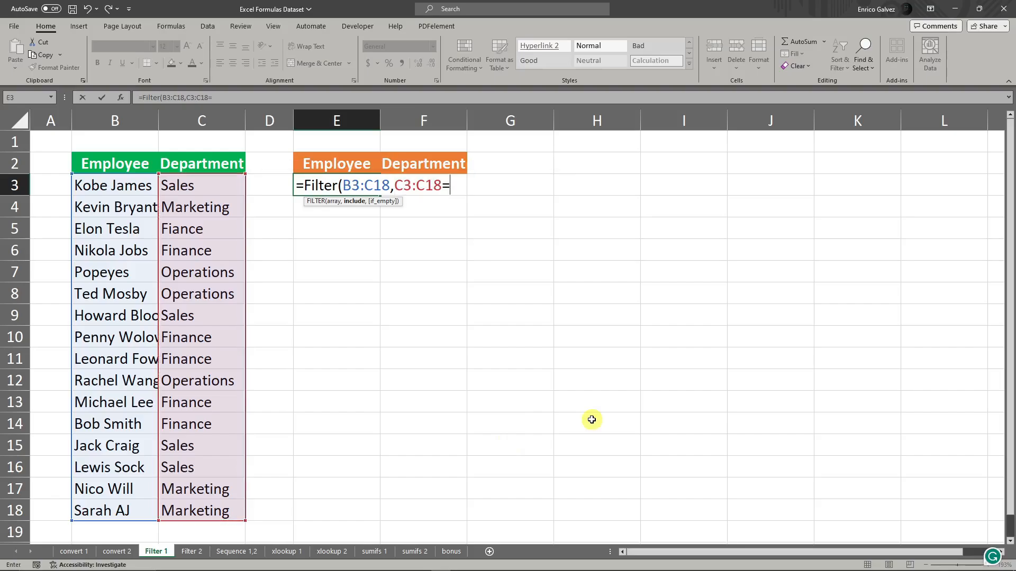
{"action": "type", "text": "\"Finace\""}
{"action": "key", "text": "BackSpace"}
{"action": "key", "text": "BackSpace"}
{"action": "key", "text": "BackSpace"}
{"action": "type", "text": "nce\")"}
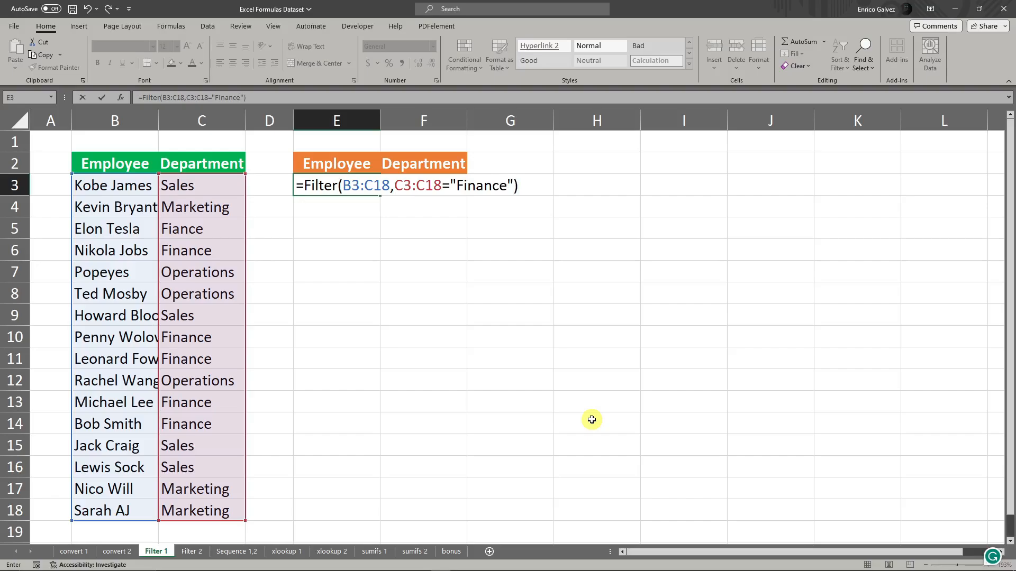
{"action": "key", "text": "BackSpace"}
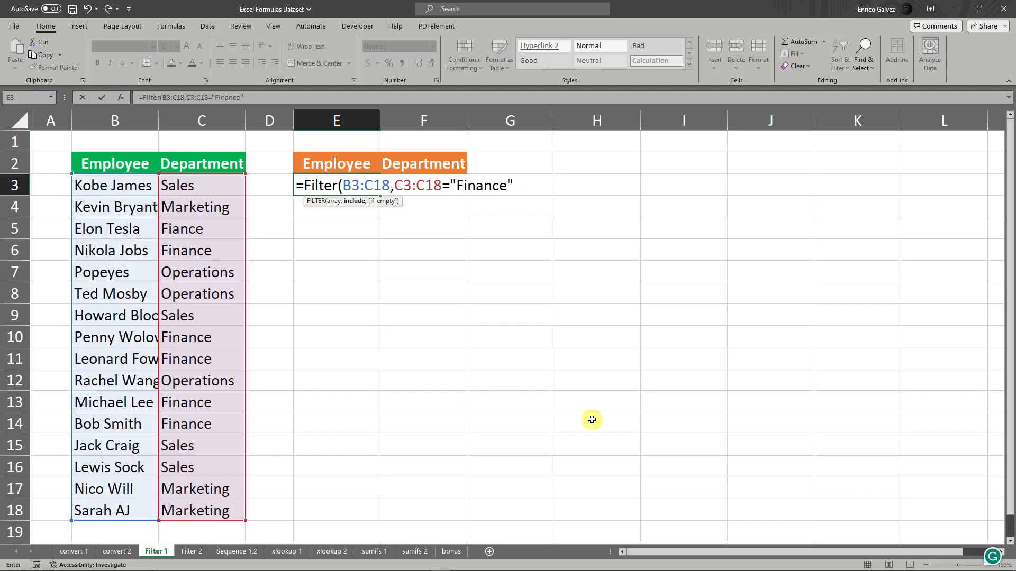
{"action": "key", "text": "Return"}
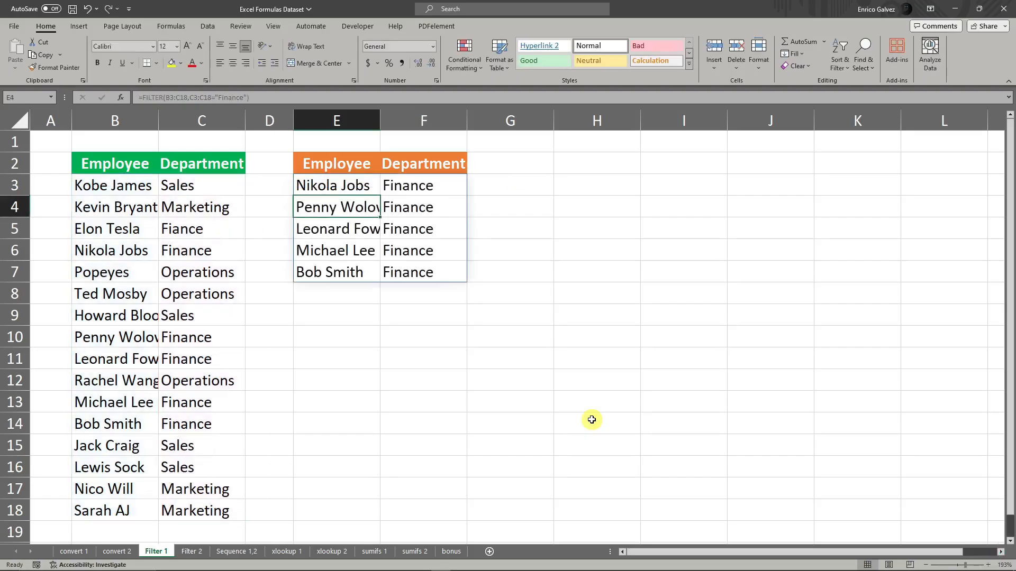
Auto-fit the width of column E so the filtered employee names fit in full.
{"action": "left_click", "coordinate": [408, 189]}
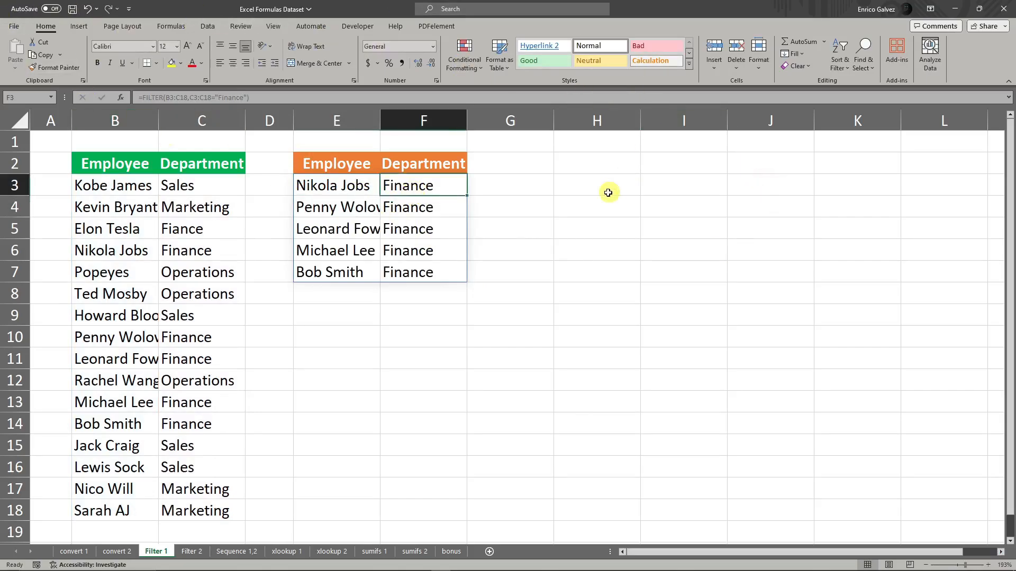
{"action": "left_click", "coordinate": [599, 227]}
{"action": "left_click", "coordinate": [415, 181]}
{"action": "double_click", "coordinate": [380, 121]}
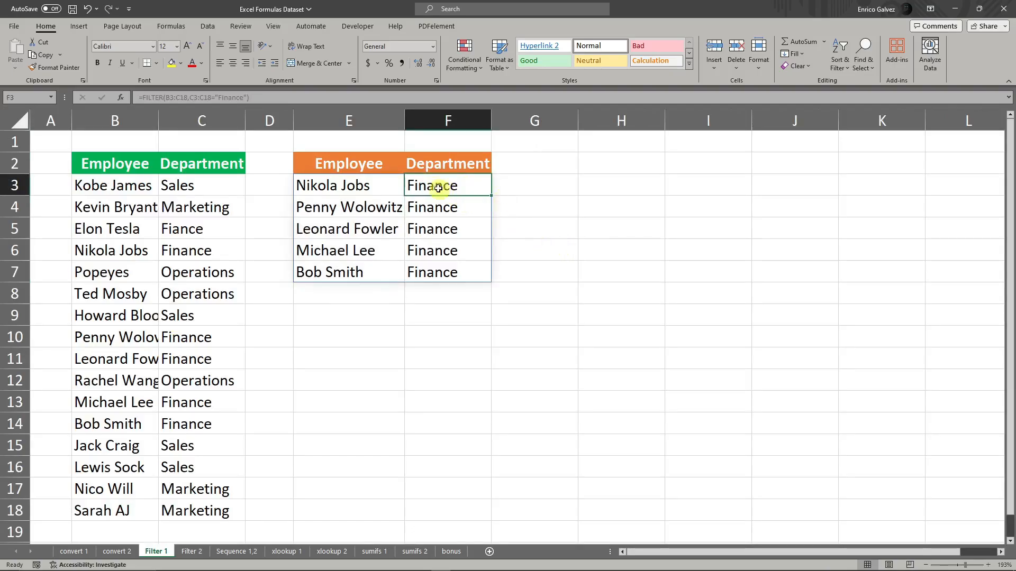
{"action": "left_click", "coordinate": [542, 226]}
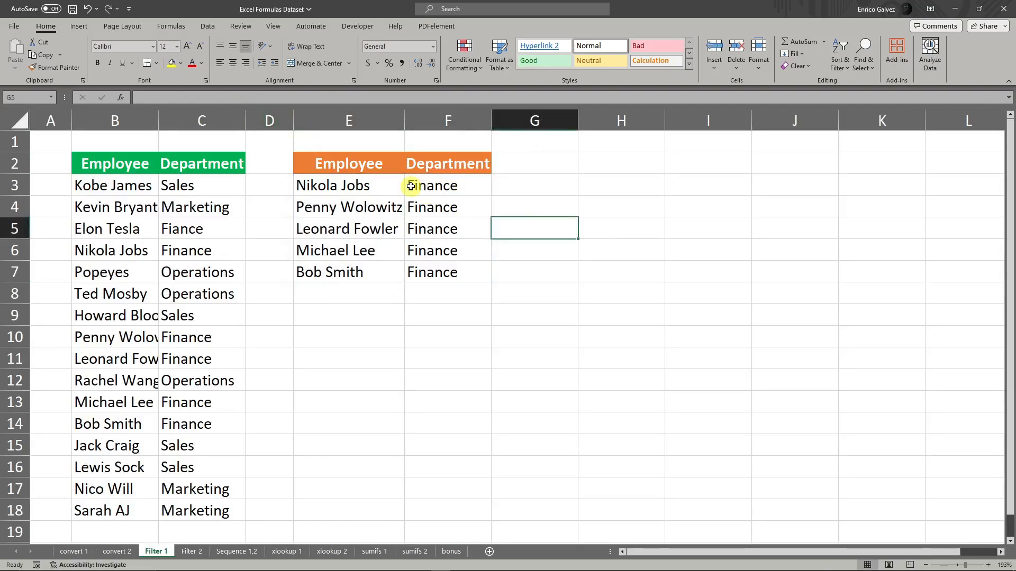
{"action": "left_click_drag", "start_coordinate": [433, 186], "coordinate": [448, 250]}
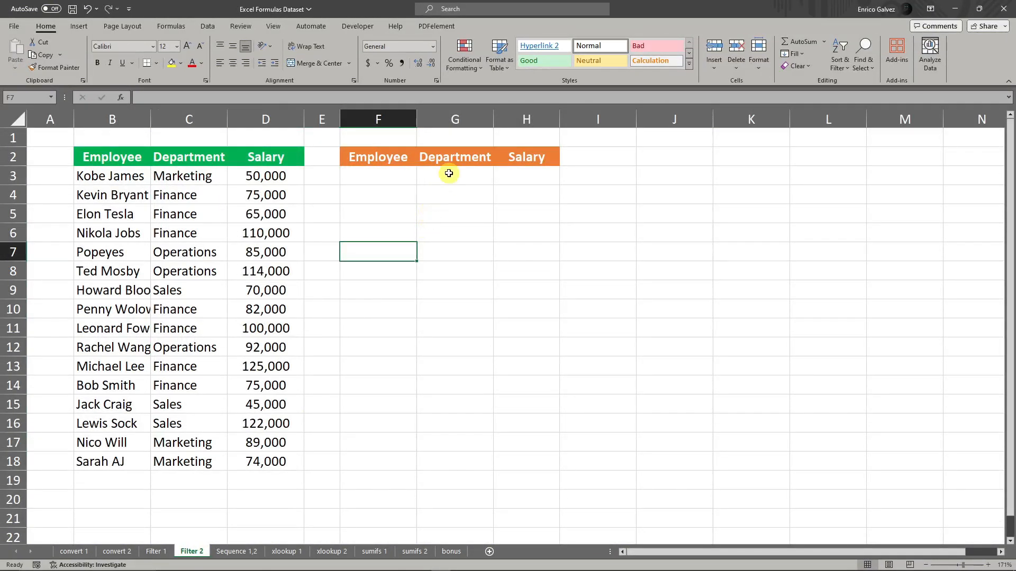
On the Filter 2 sheet, enter =FILTER(B3:D18,(C3:C18="Finance")*(D3:D18>80000)) in F3 to list Finance employees with salaries above 80,000.
{"action": "left_click", "coordinate": [449, 173]}
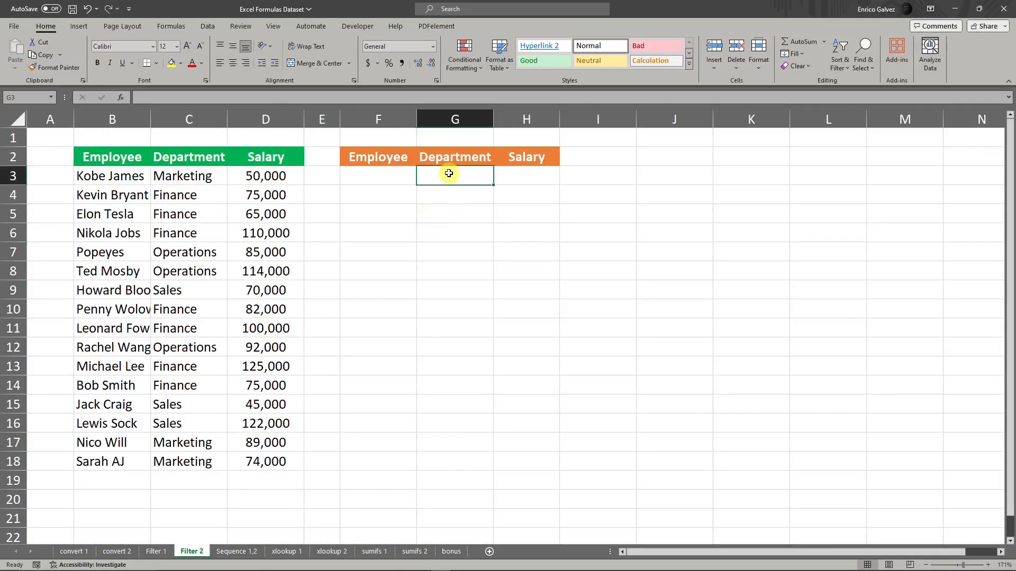
{"action": "left_click", "coordinate": [514, 177]}
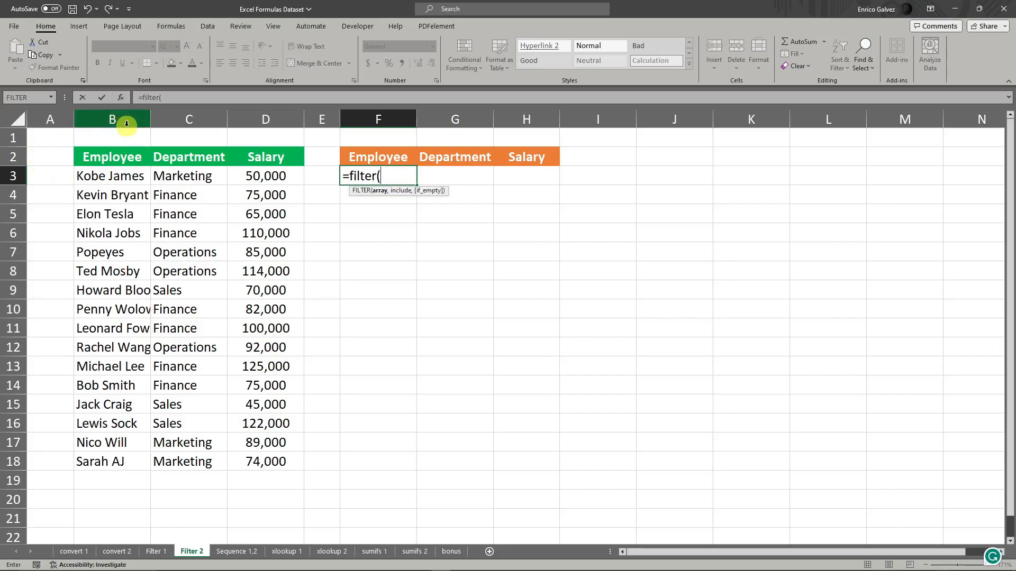
{"action": "left_click_drag", "start_coordinate": [109, 176], "coordinate": [249, 467]}
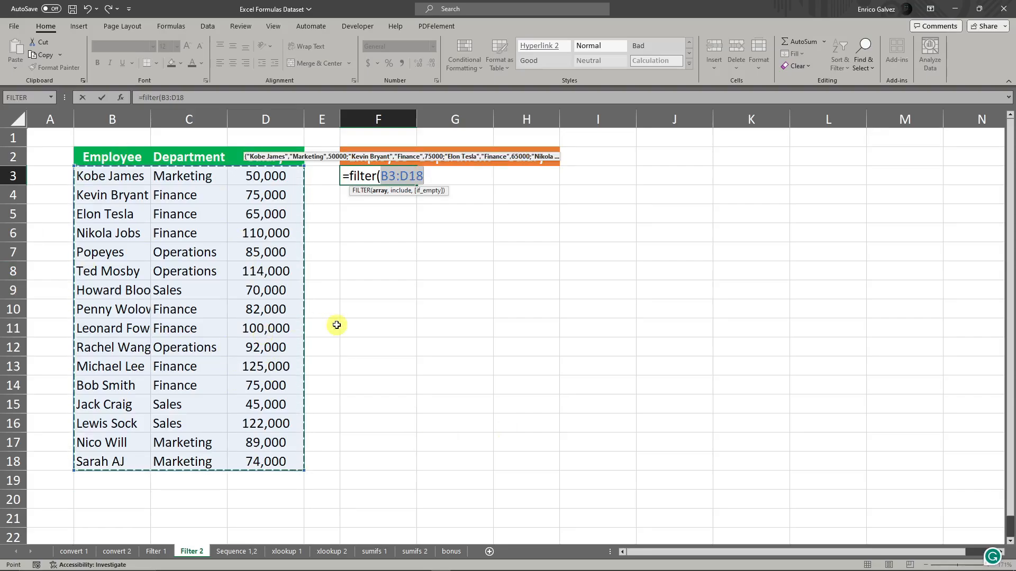
{"action": "type", "text": ",("}
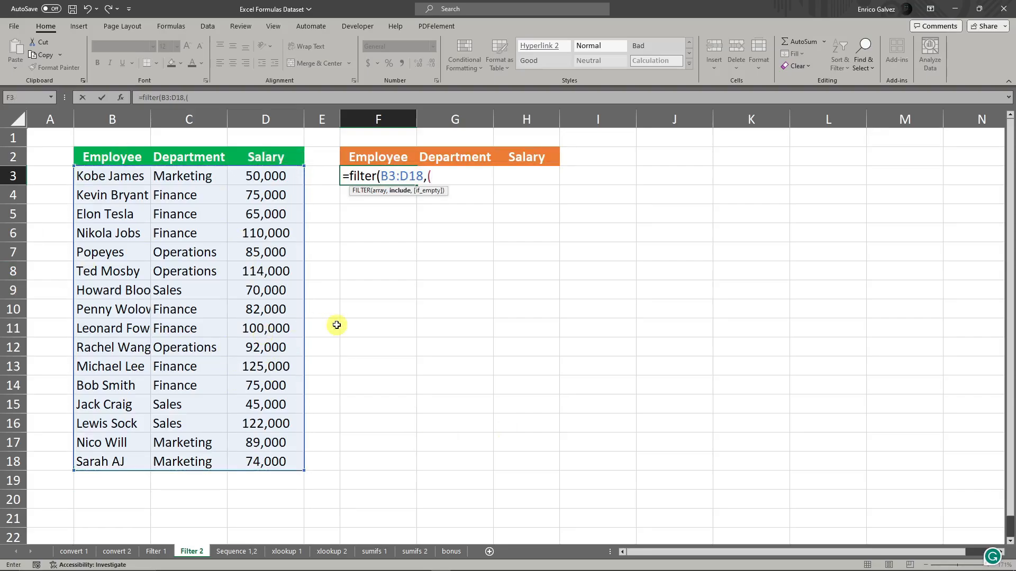
{"action": "left_click_drag", "start_coordinate": [180, 176], "coordinate": [197, 469]}
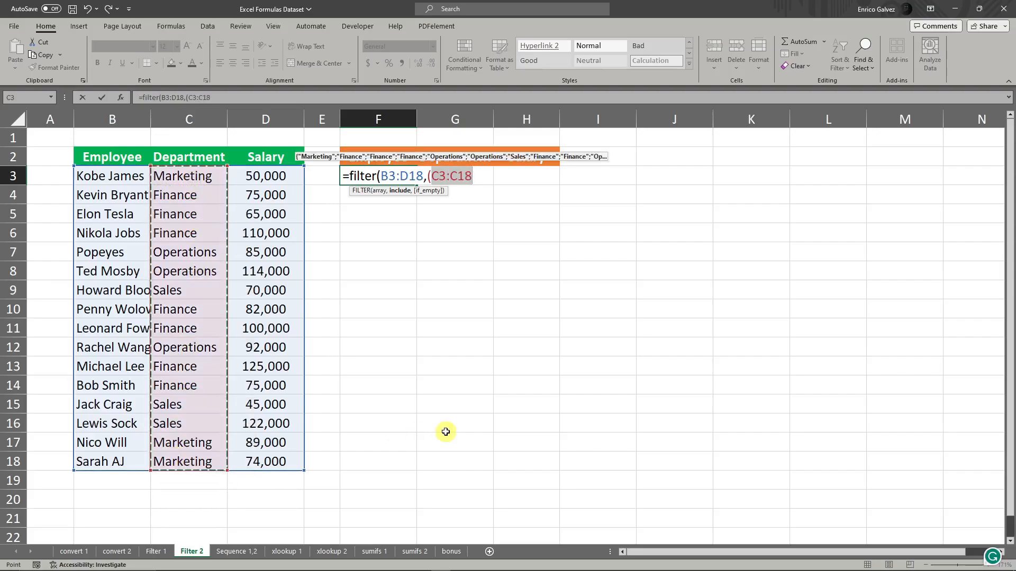
{"action": "type", "text": "="}
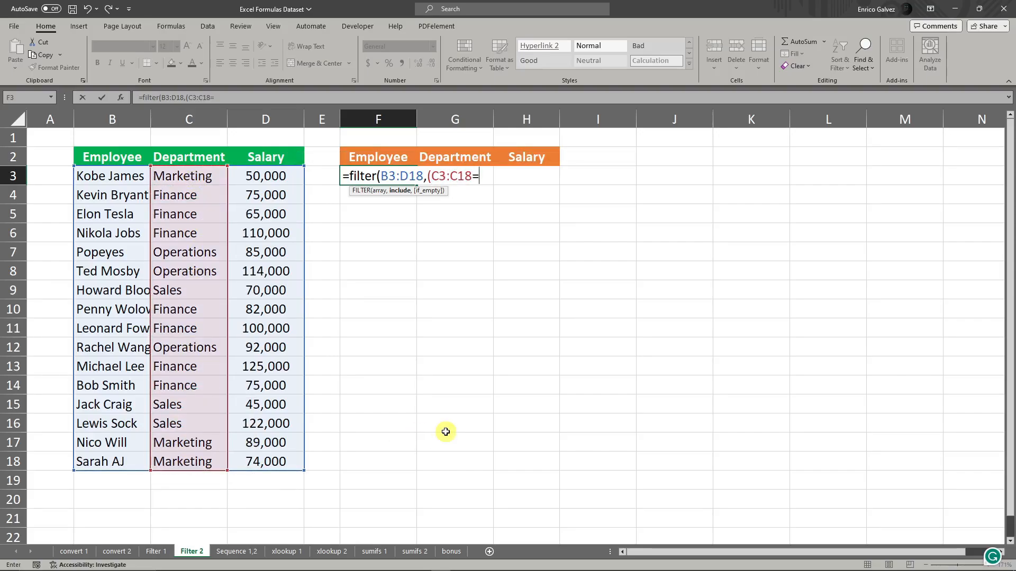
{"action": "type", "text": "\"Finance:\")*"}
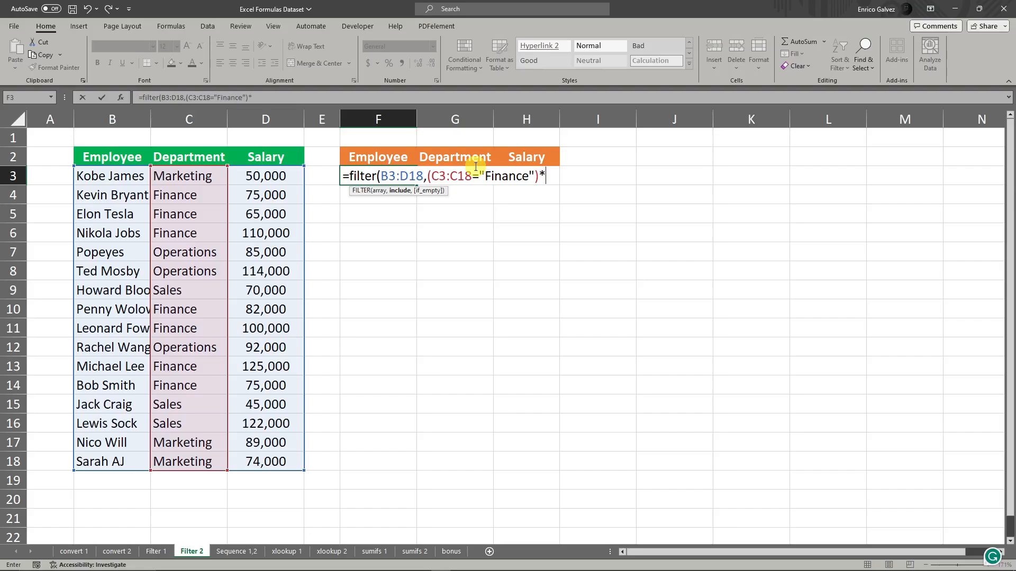
{"action": "type", "text": "("}
{"action": "left_click_drag", "start_coordinate": [265, 175], "coordinate": [266, 462]}
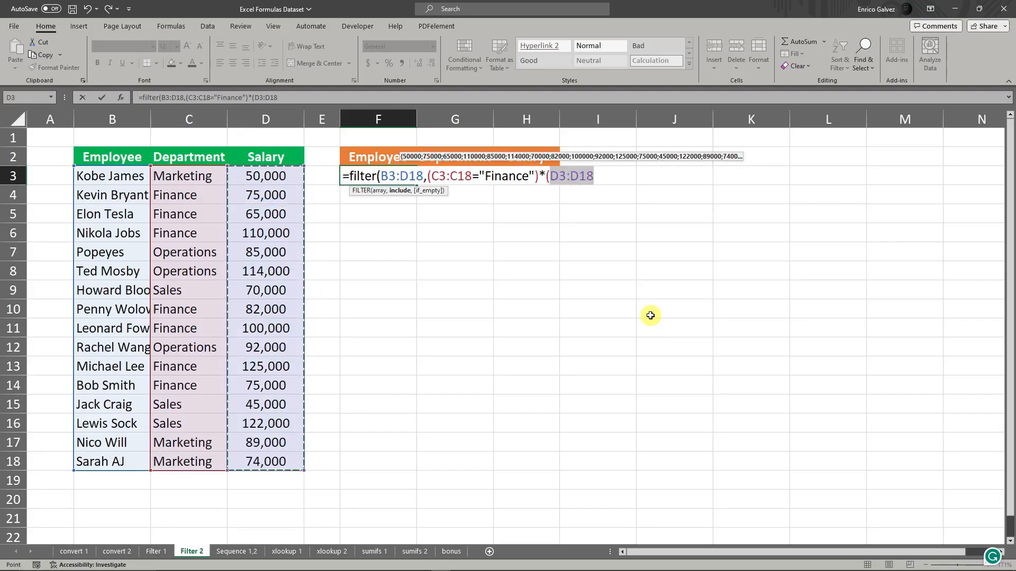
{"action": "type", "text": ">"}
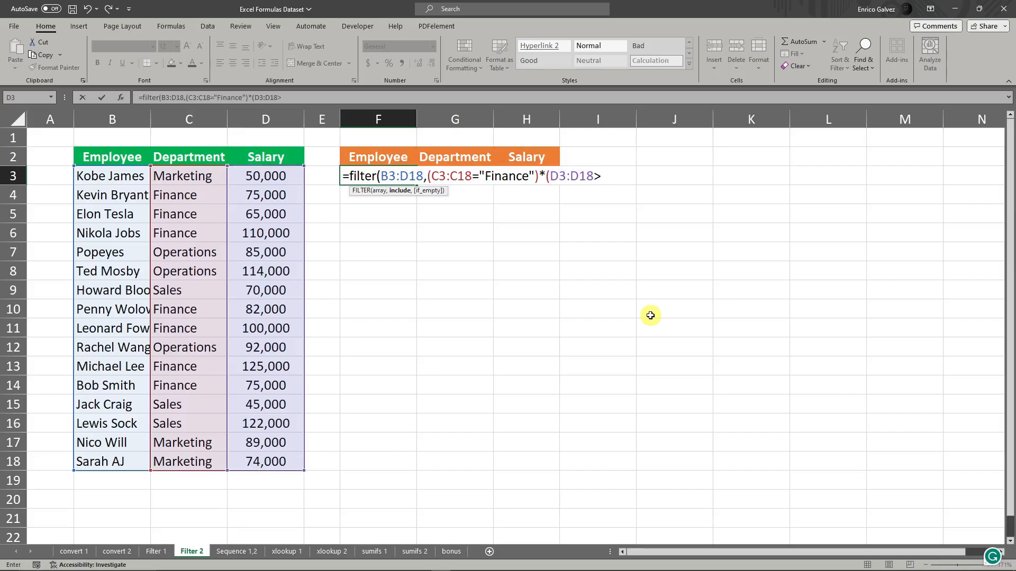
{"action": "type", "text": "80000"}
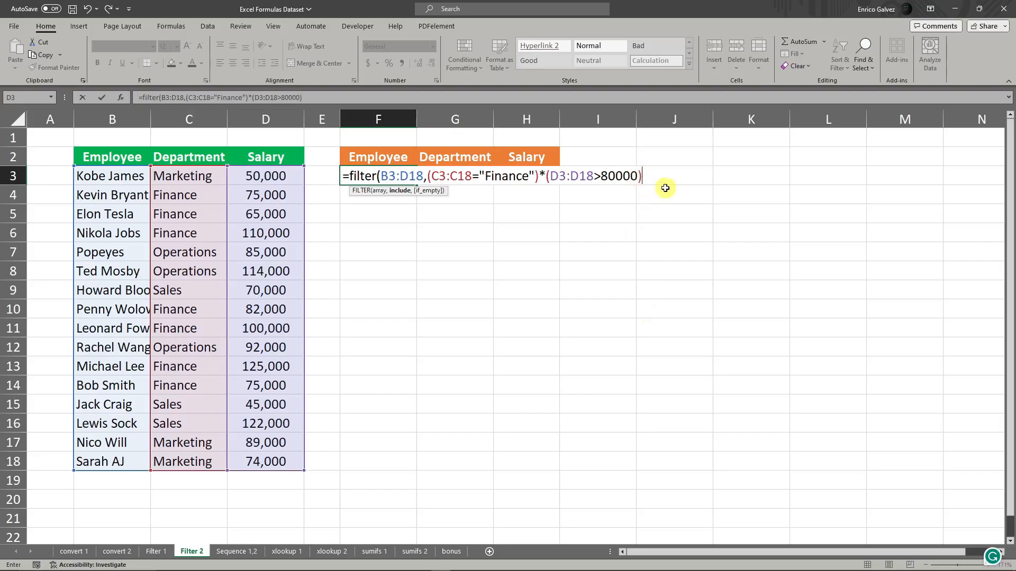
{"action": "key", "text": "End"}
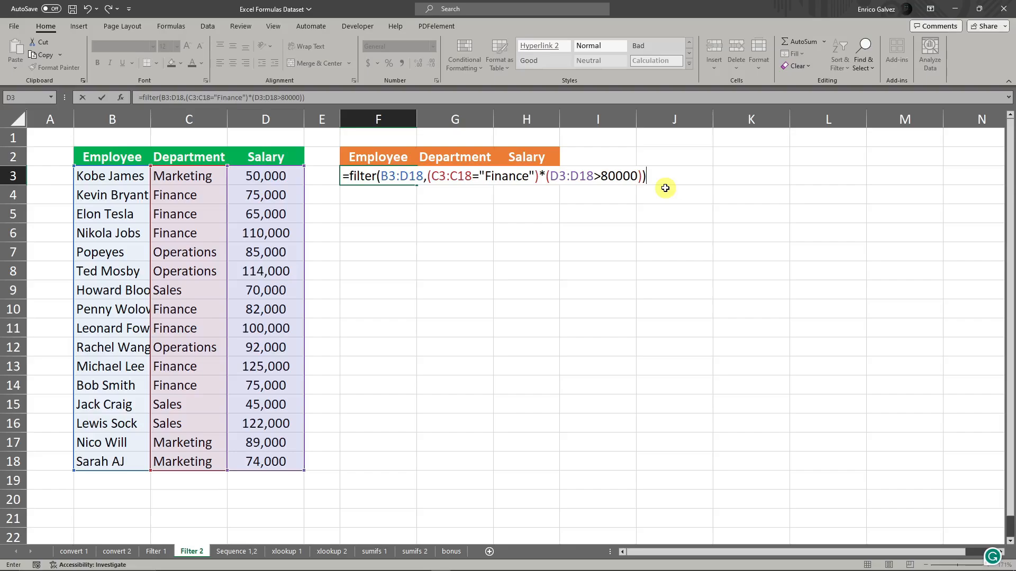
{"action": "key", "text": "Return"}
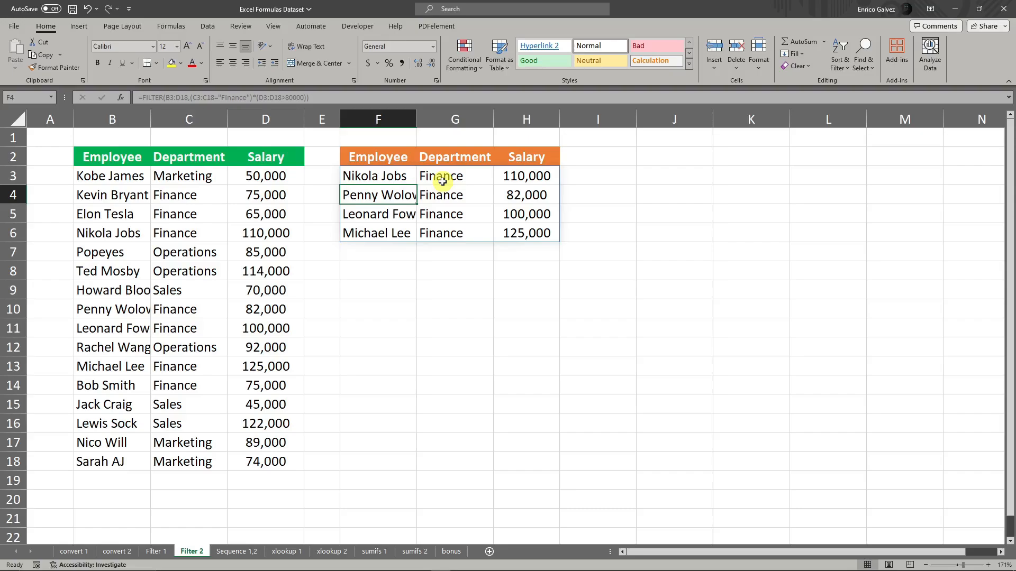
On the Sequence 1,2 sheet, enter =SEQUENCE(COUNTA(C3:C18)) in B3 to number every employee in the list.
{"action": "left_click", "coordinate": [157, 552]}
{"action": "left_click", "coordinate": [200, 550]}
{"action": "left_click", "coordinate": [236, 551]}
{"action": "left_click", "coordinate": [91, 175]}
{"action": "type", "text": "=se"}
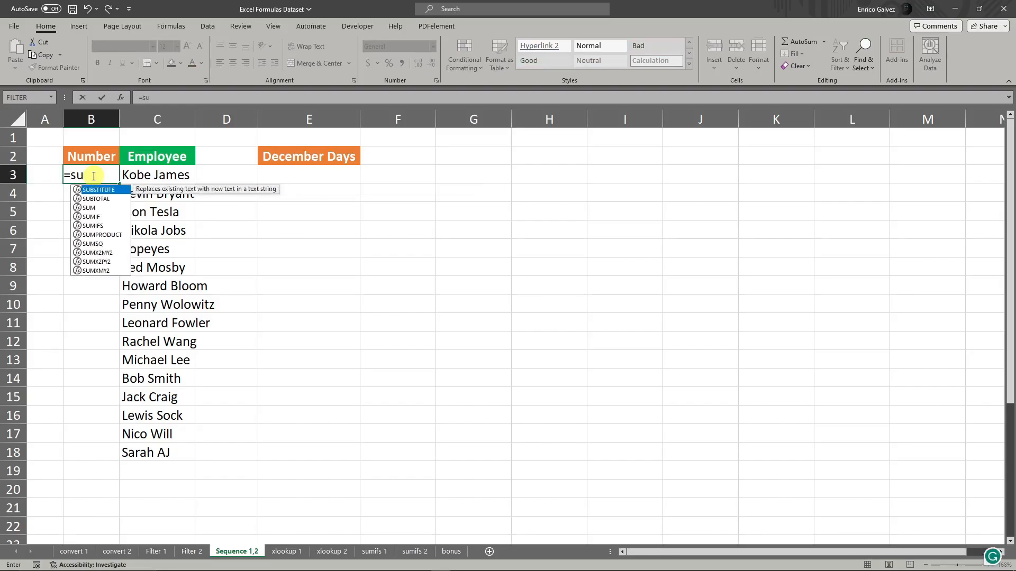
{"action": "type", "text": "quence"}
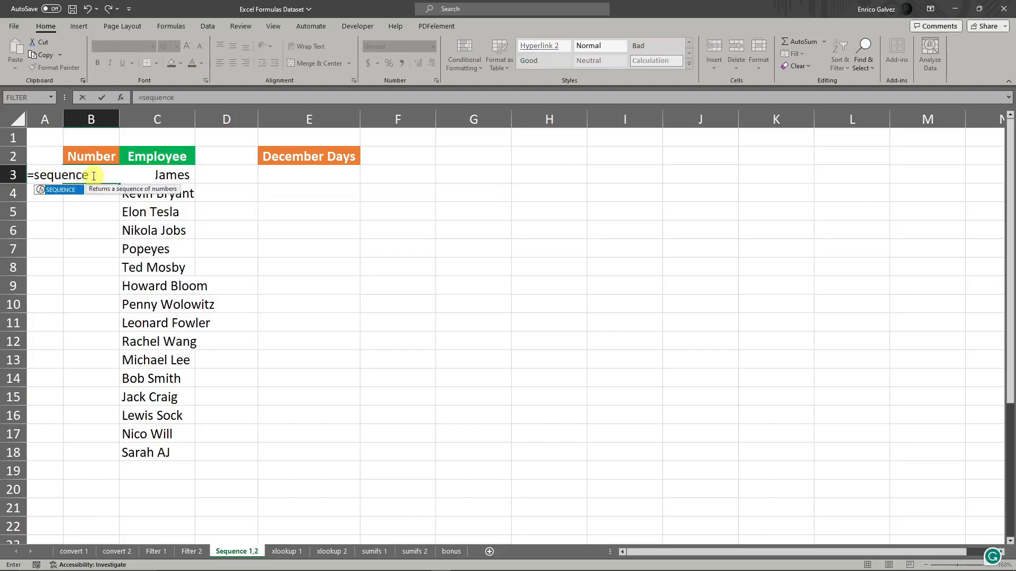
{"action": "type", "text": "(counta"}
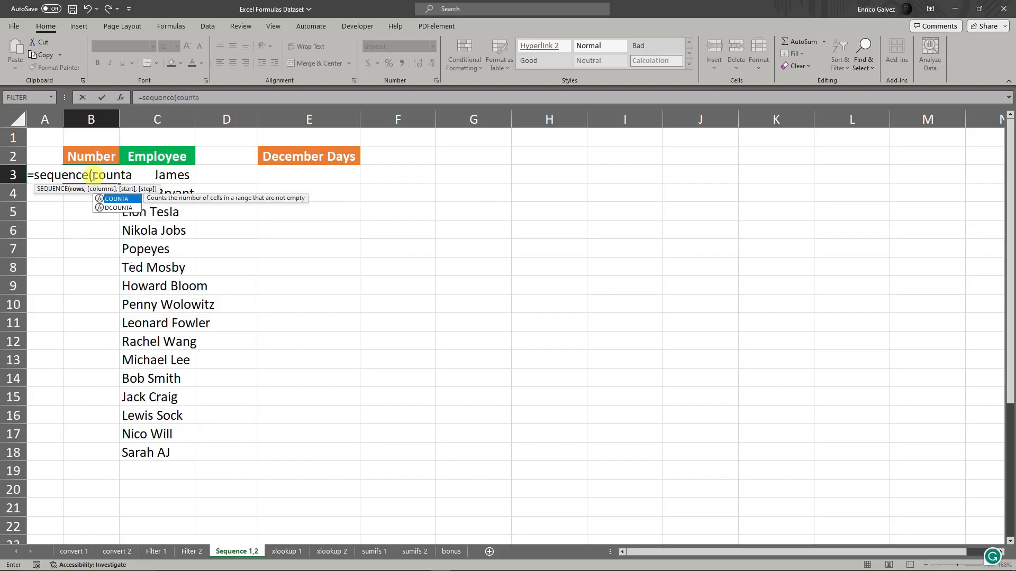
{"action": "type", "text": "("}
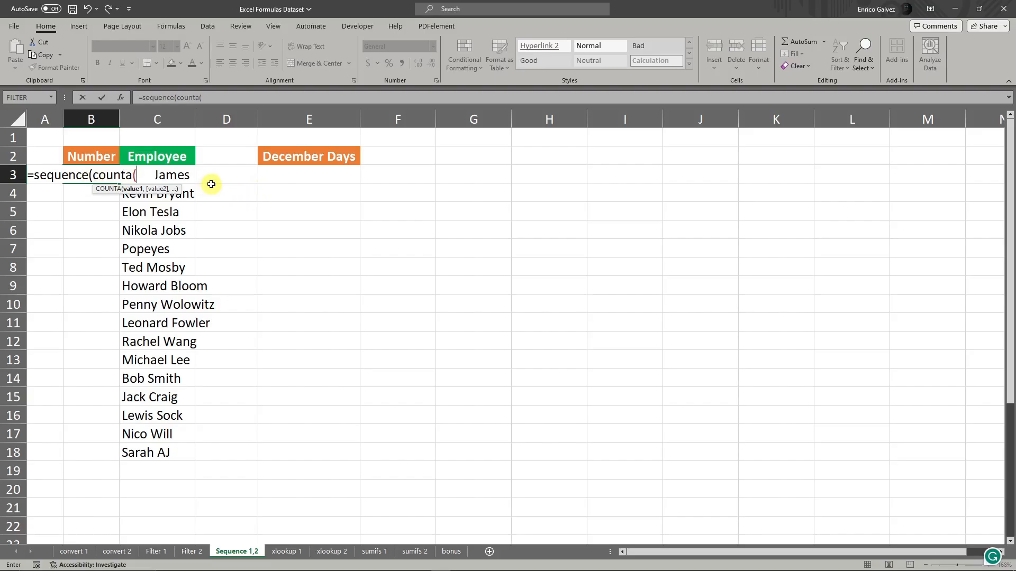
{"action": "left_click_drag", "start_coordinate": [188, 175], "coordinate": [154, 454]}
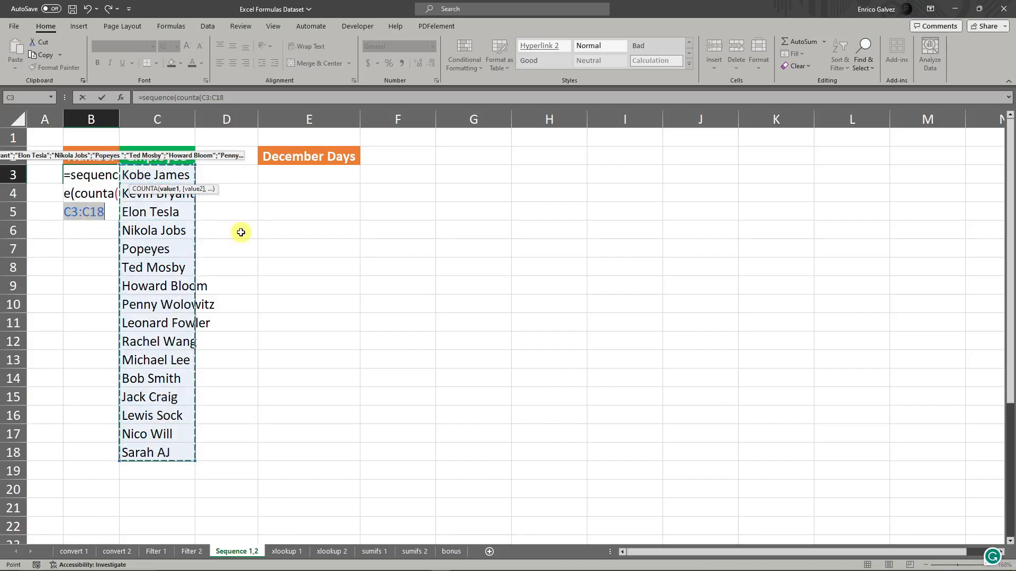
{"action": "type", "text": "))"}
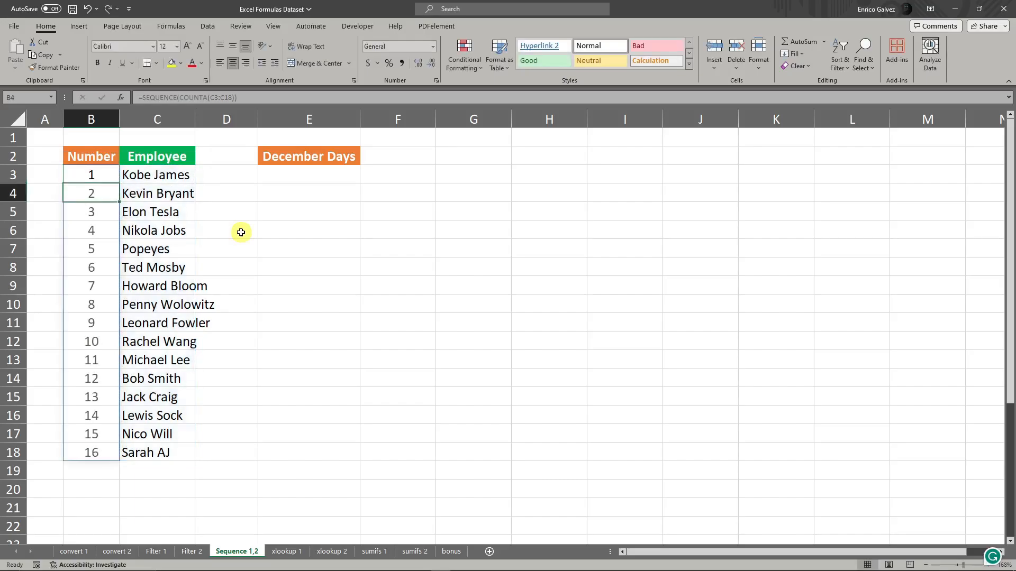
{"action": "key", "text": "Return"}
{"action": "left_click", "coordinate": [240, 232]}
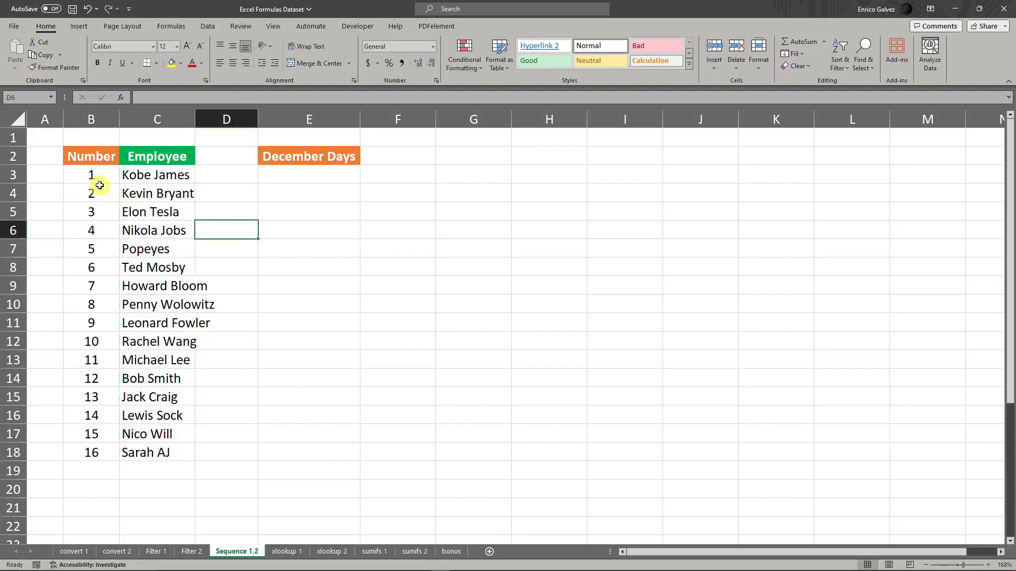
{"action": "left_click_drag", "start_coordinate": [97, 190], "coordinate": [102, 441]}
{"action": "left_click", "coordinate": [291, 270]}
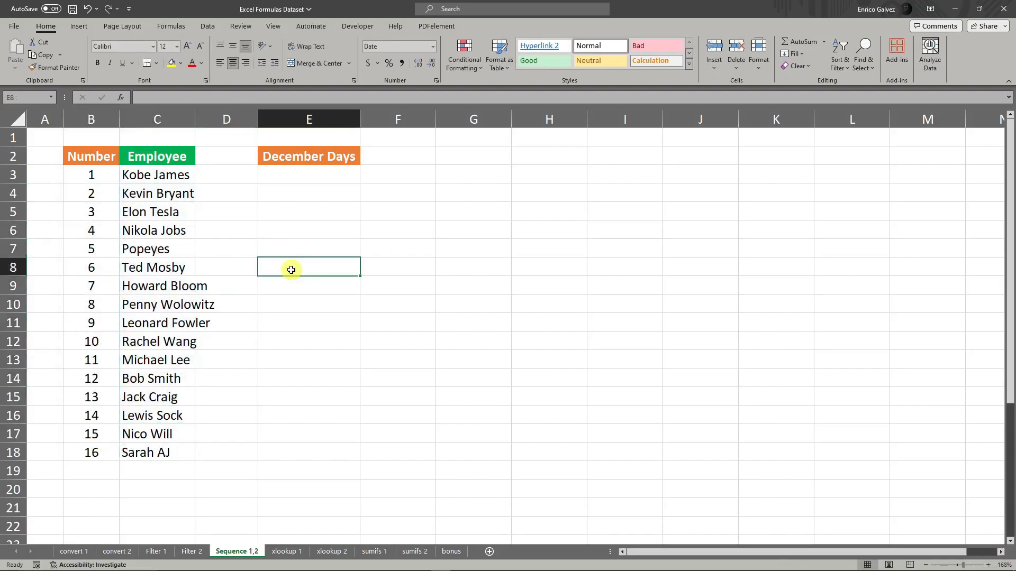
Enter 1 in A3 and fill it down column A to the last employee in row 18.
{"action": "left_click", "coordinate": [46, 175]}
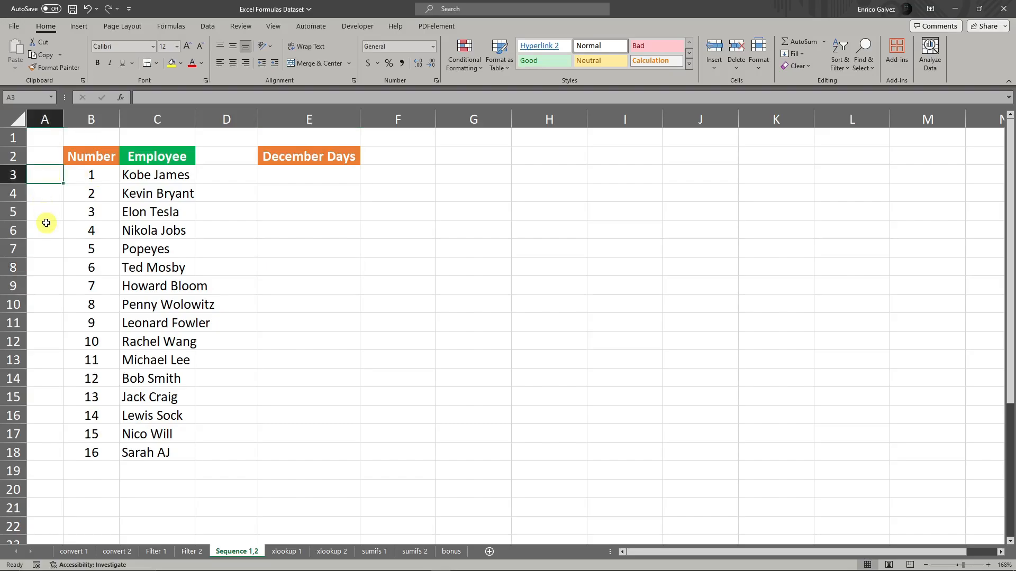
{"action": "type", "text": "1"}
{"action": "left_click", "coordinate": [46, 223]}
{"action": "left_click", "coordinate": [48, 178]}
{"action": "left_click_drag", "start_coordinate": [64, 183], "coordinate": [56, 445]}
{"action": "left_click", "coordinate": [386, 318]}
{"action": "left_click", "coordinate": [285, 192]}
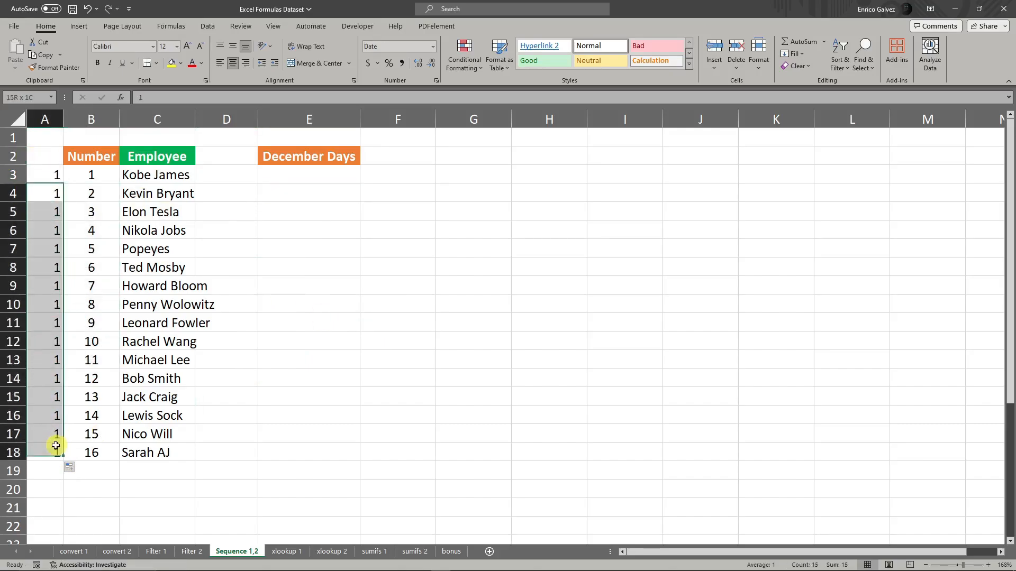
Clear the filled 1s in column A cell by cell, from A4 down through A9.
{"action": "key", "text": "BackSpace"}
{"action": "left_click", "coordinate": [54, 218]}
{"action": "key", "text": "BackSpace"}
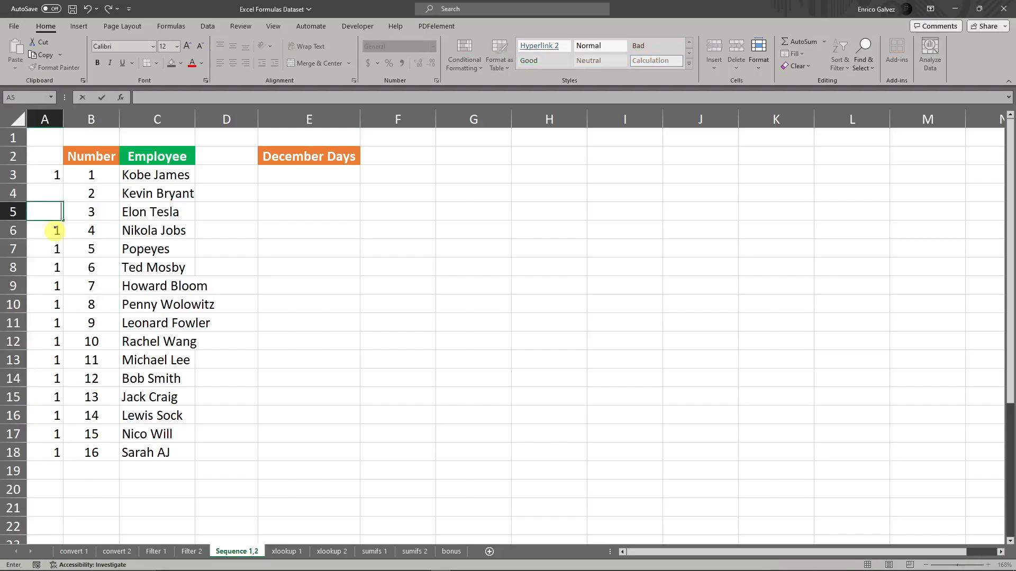
{"action": "left_click", "coordinate": [56, 230]}
{"action": "key", "text": "BackSpace"}
{"action": "left_click", "coordinate": [50, 248]}
{"action": "key", "text": "BackSpace"}
{"action": "left_click", "coordinate": [51, 267]}
{"action": "key", "text": "BackSpace"}
{"action": "left_click", "coordinate": [51, 285]}
{"action": "key", "text": "BackSpace"}
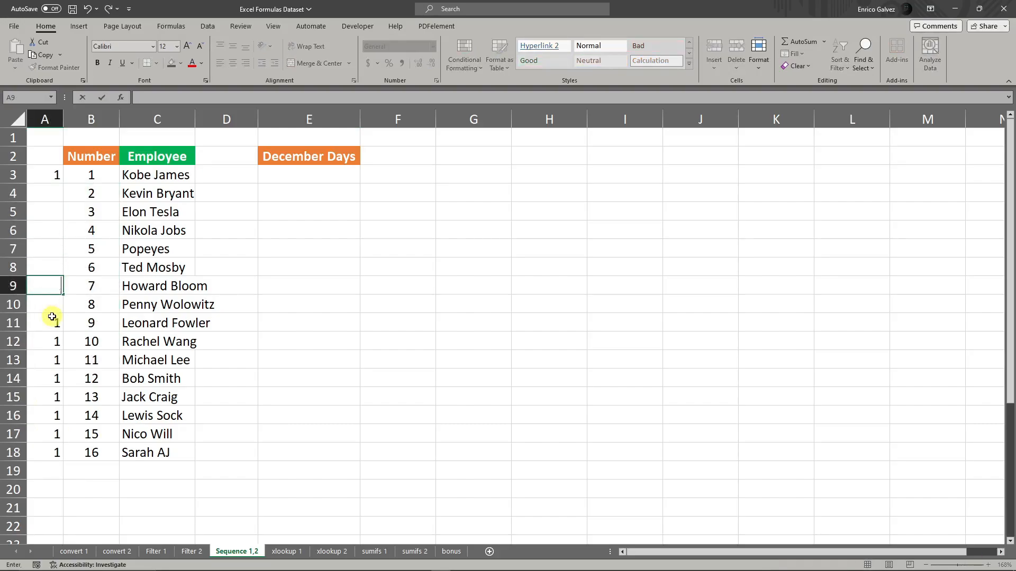